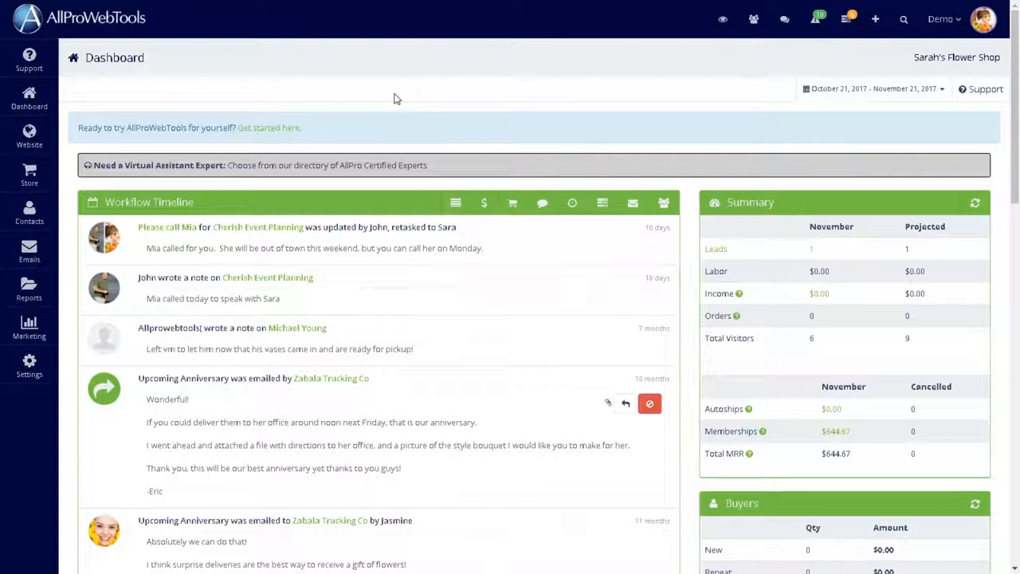
Add the Commerce add-on at $15.00 per month to the account's existing WebTools.
{"action": "mouse_move", "coordinate": [42, 368]}
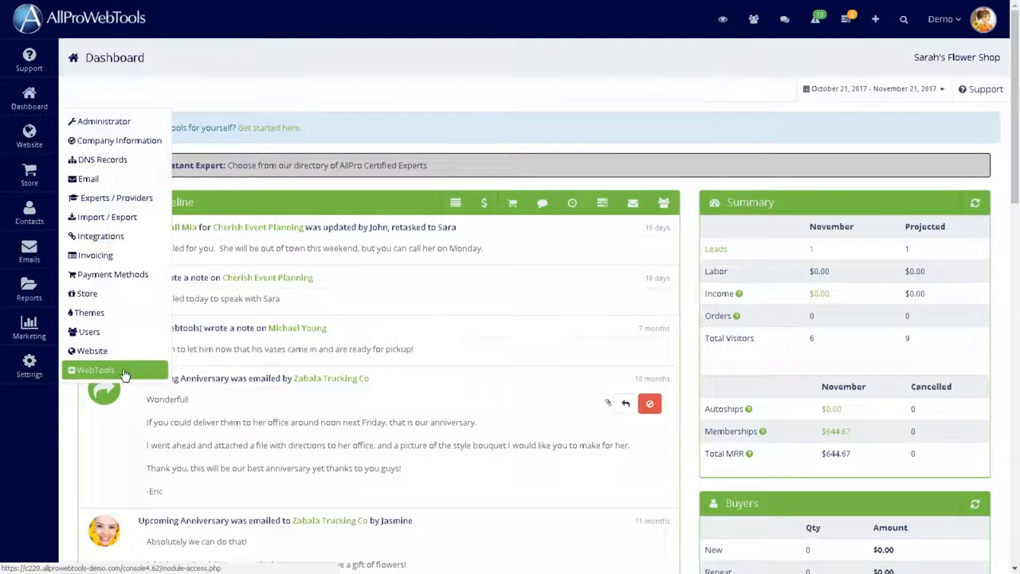
{"action": "left_click", "coordinate": [124, 371]}
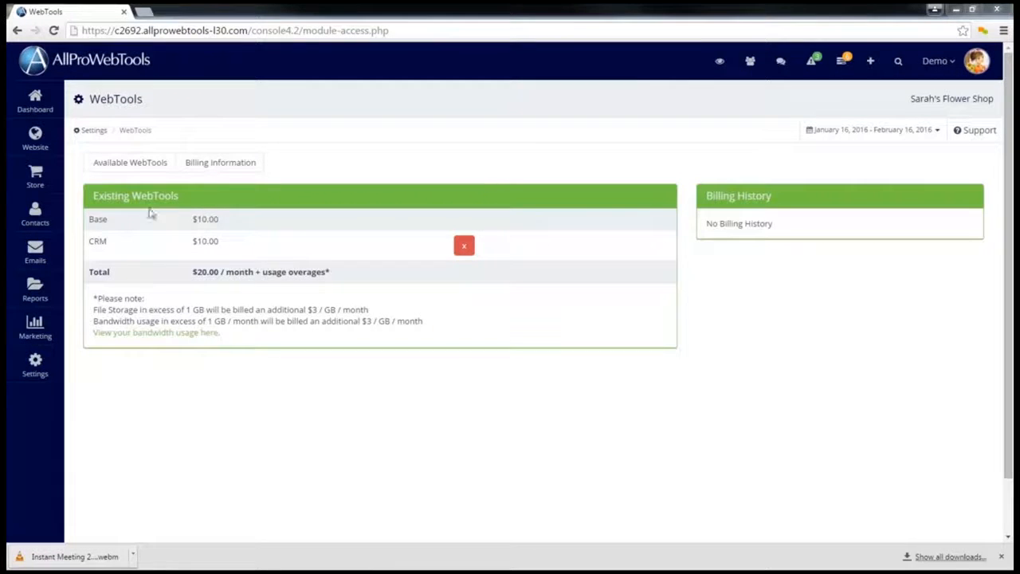
{"action": "left_click", "coordinate": [129, 164]}
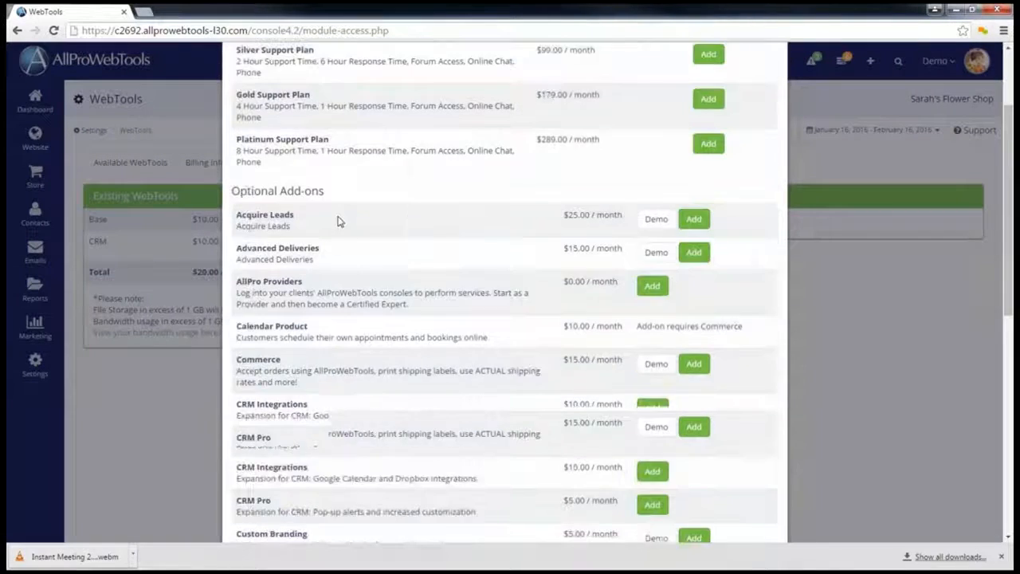
{"action": "scroll", "coordinate": [337, 220], "scroll_direction": "down", "scroll_amount": 3}
{"action": "mouse_move", "coordinate": [295, 289]}
{"action": "left_mouse_down"}
{"action": "mouse_move", "coordinate": [250, 282]}
{"action": "mouse_move", "coordinate": [287, 309]}
{"action": "mouse_move", "coordinate": [292, 292]}
{"action": "left_mouse_up"}
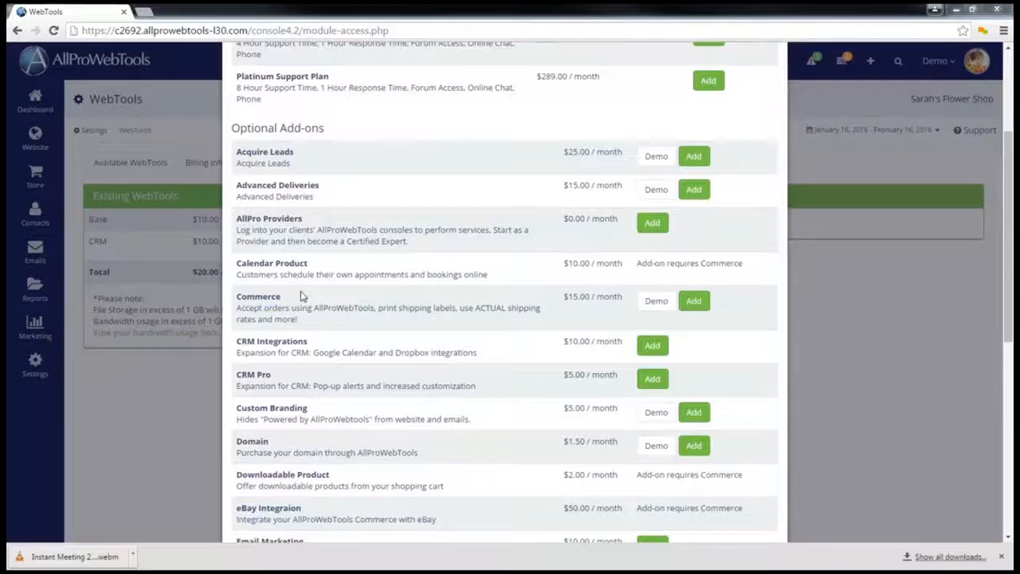
{"action": "left_click", "coordinate": [693, 303]}
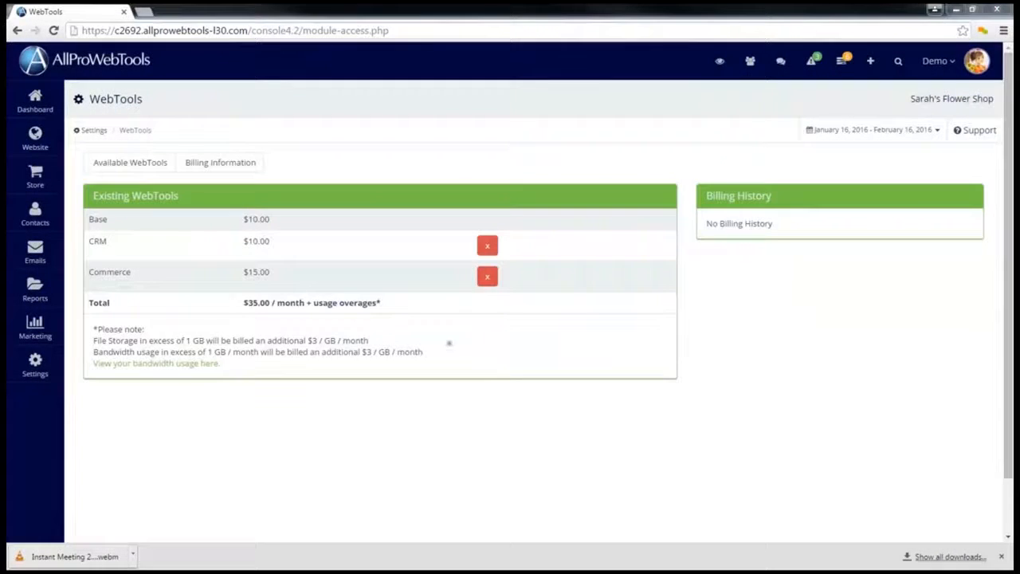
{"action": "mouse_move", "coordinate": [136, 271]}
{"action": "left_mouse_down"}
{"action": "mouse_move", "coordinate": [81, 281]}
{"action": "mouse_move", "coordinate": [138, 273]}
{"action": "left_mouse_up"}
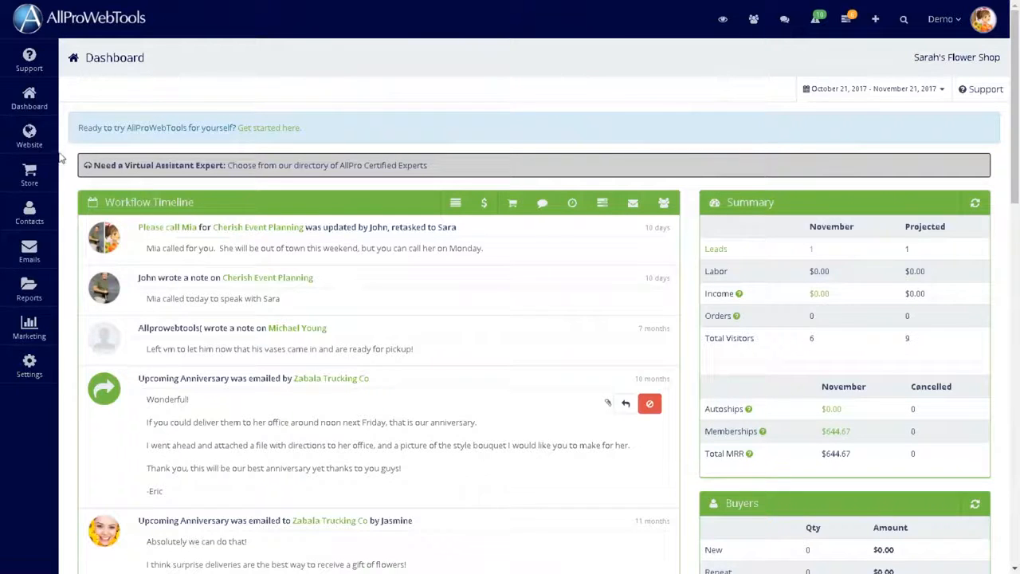
Open the Easter Lilies product from the store's product list and show its variation settings.
{"action": "mouse_move", "coordinate": [32, 174]}
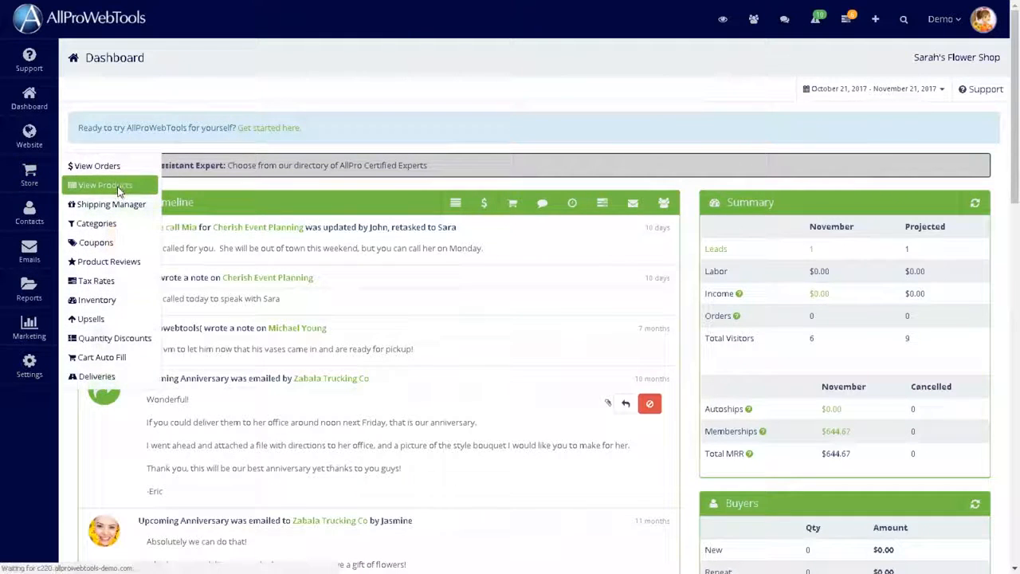
{"action": "left_click", "coordinate": [120, 190]}
{"action": "left_click_drag", "start_coordinate": [72, 146], "coordinate": [175, 182]}
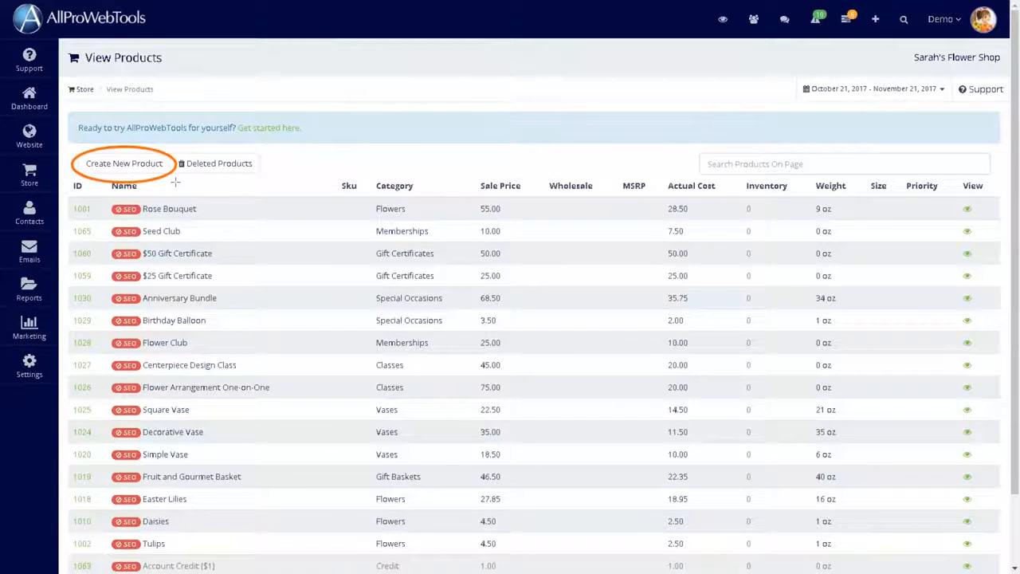
{"action": "key", "text": "Escape"}
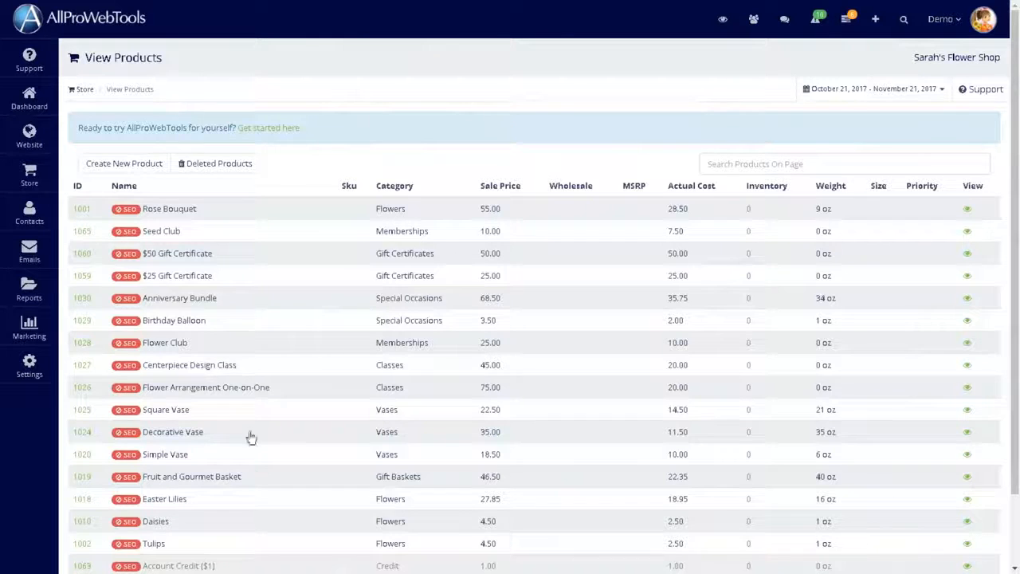
{"action": "left_click", "coordinate": [83, 501]}
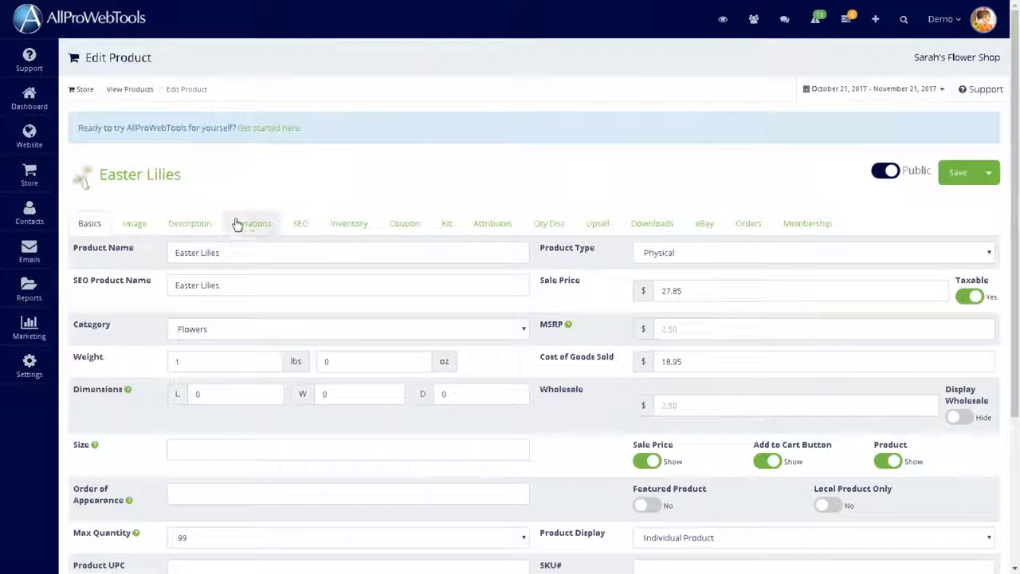
{"action": "left_click", "coordinate": [249, 224]}
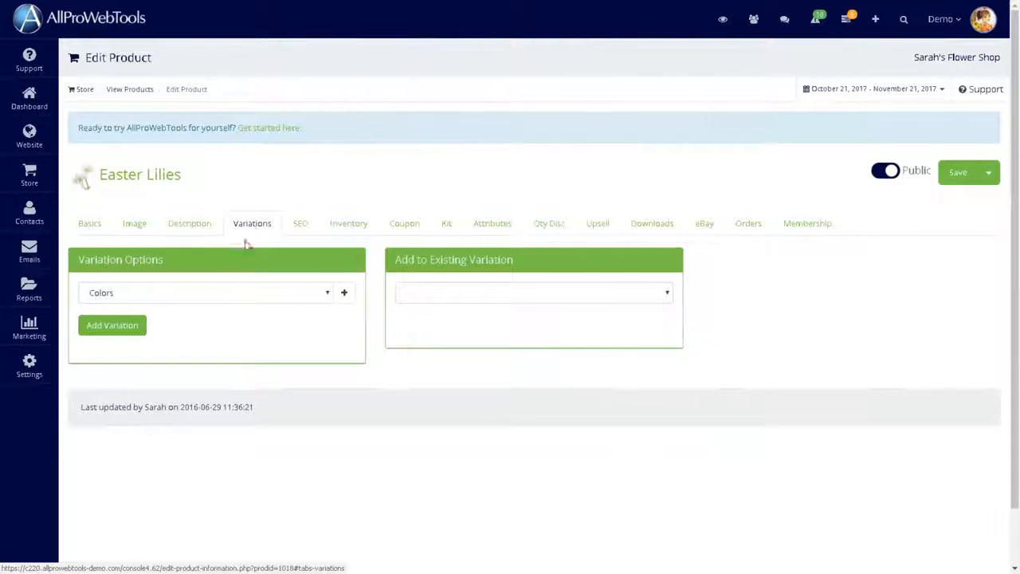
Start a new product variation named Amount with precedence 01.
{"action": "left_click", "coordinate": [212, 296]}
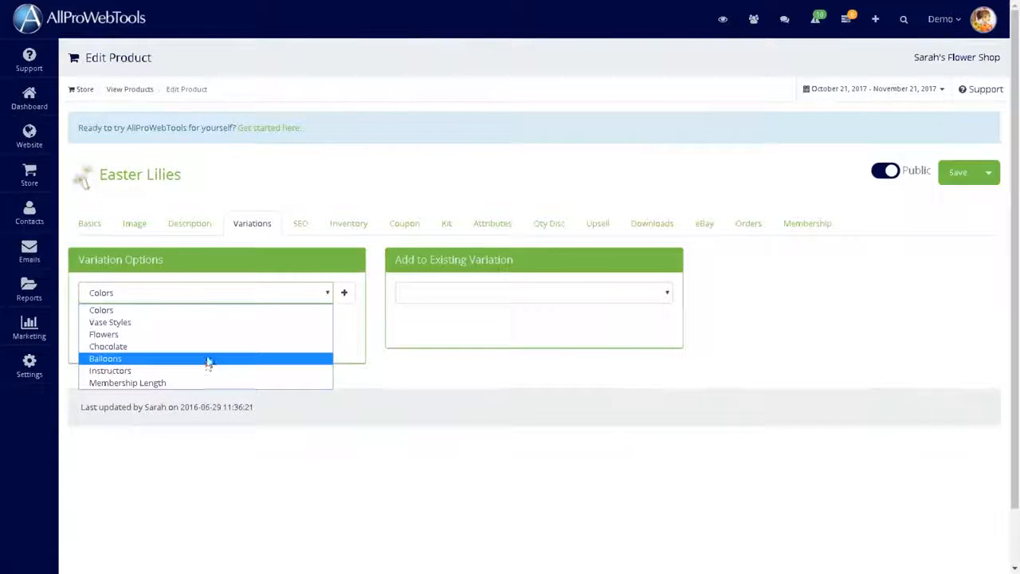
{"action": "left_click", "coordinate": [345, 295]}
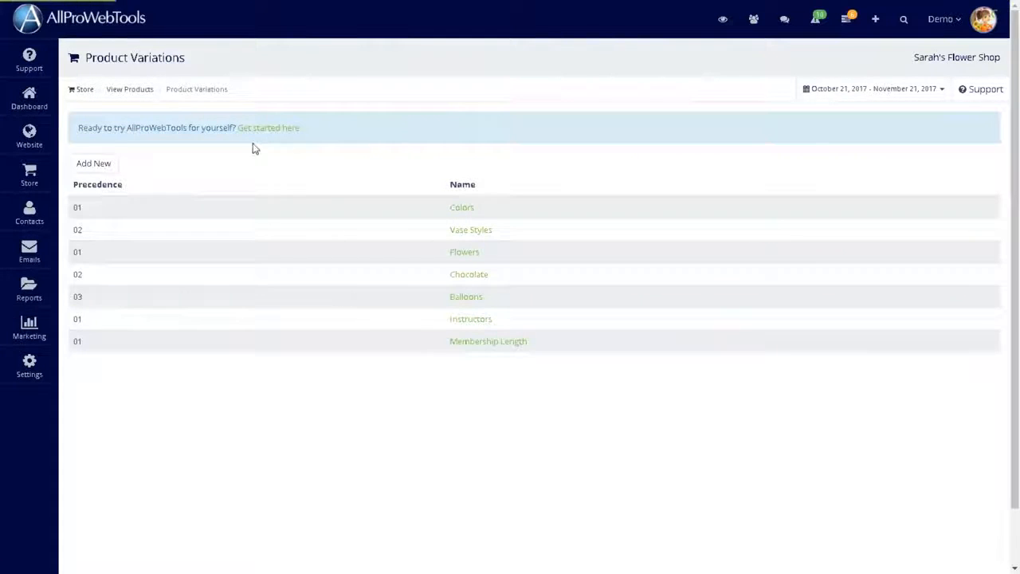
{"action": "left_click", "coordinate": [104, 163]}
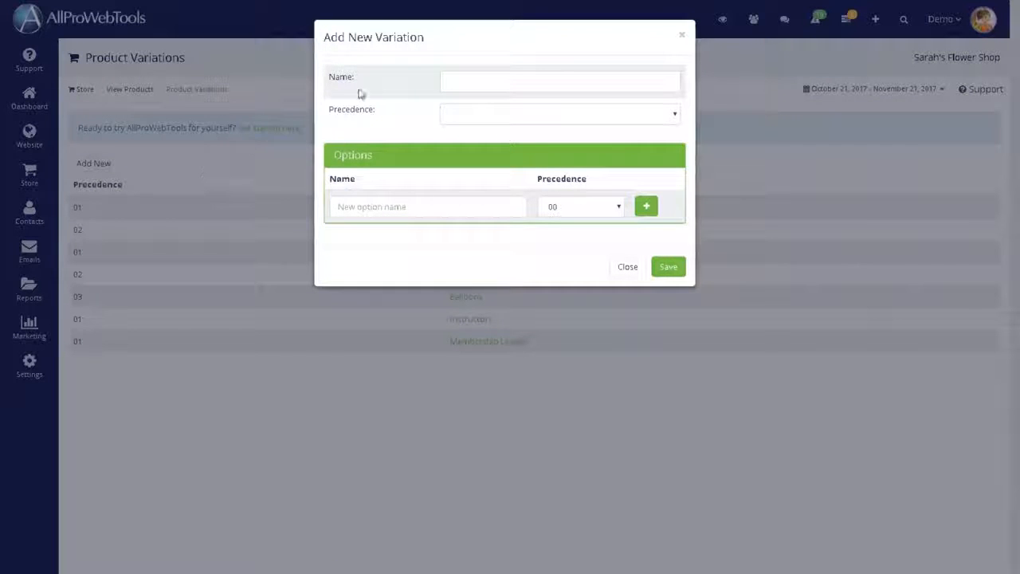
{"action": "left_click", "coordinate": [448, 87]}
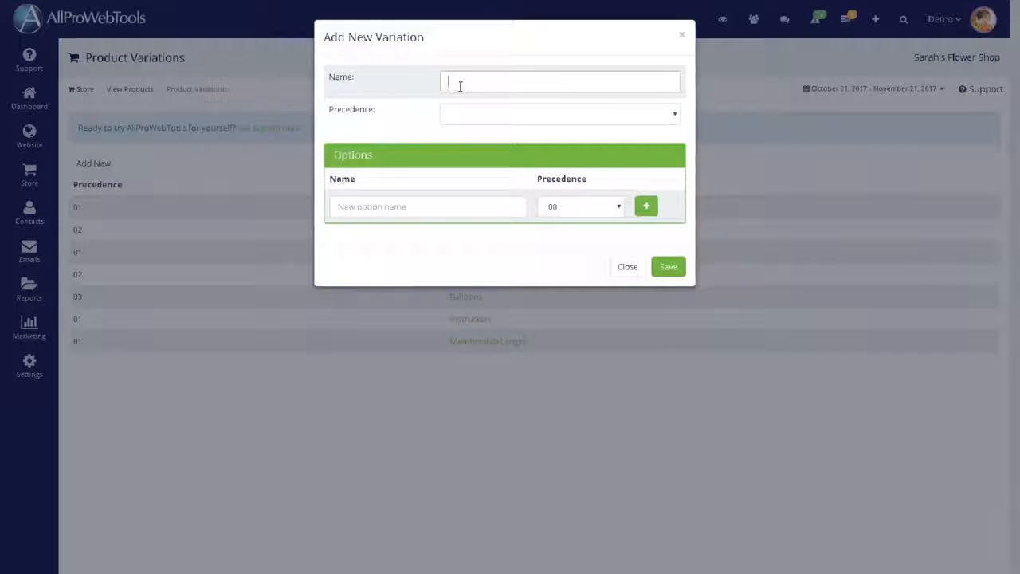
{"action": "type", "text": "Amount"}
{"action": "key", "text": "Tab"}
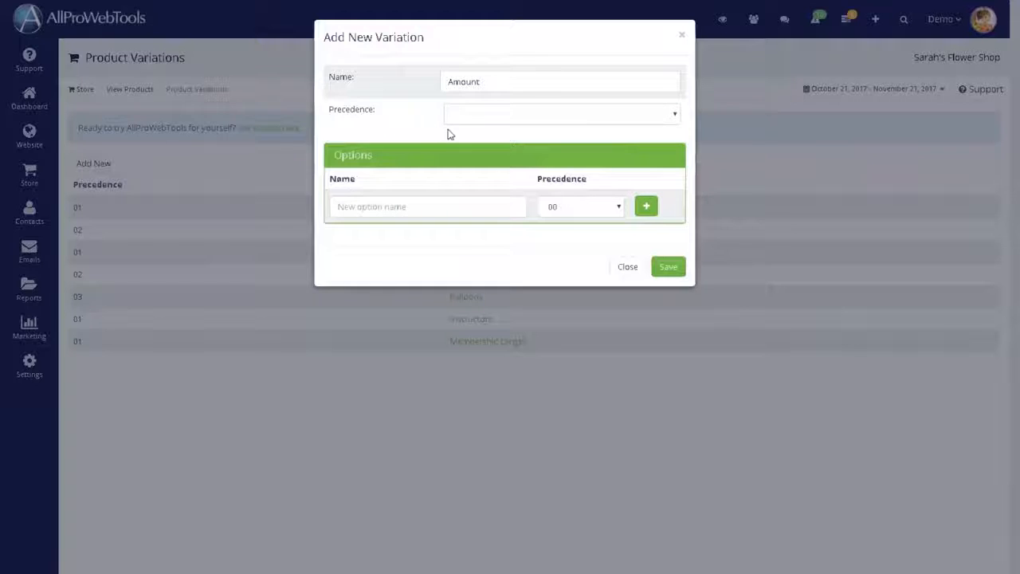
{"action": "left_click", "coordinate": [478, 117]}
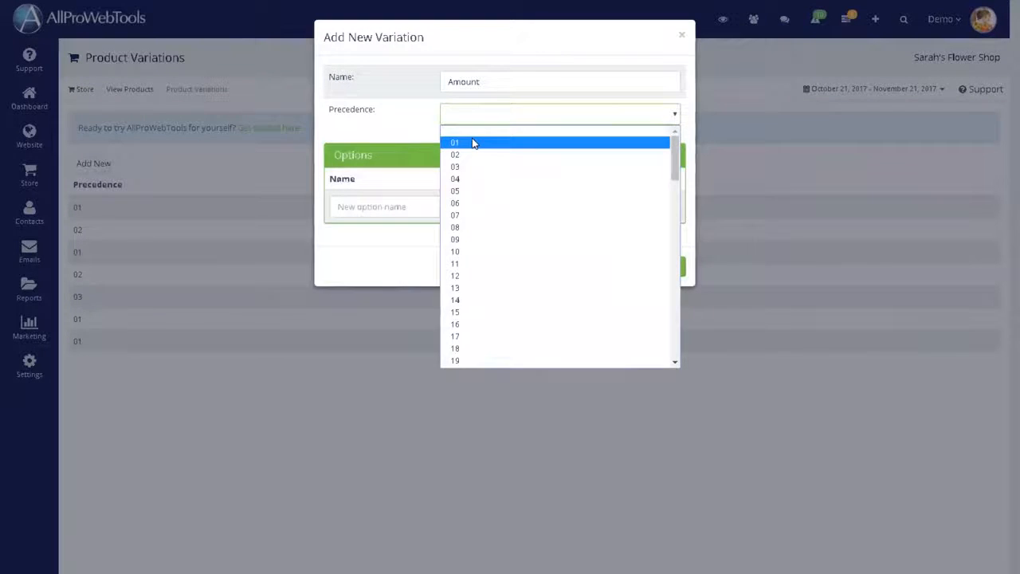
{"action": "left_click", "coordinate": [473, 143]}
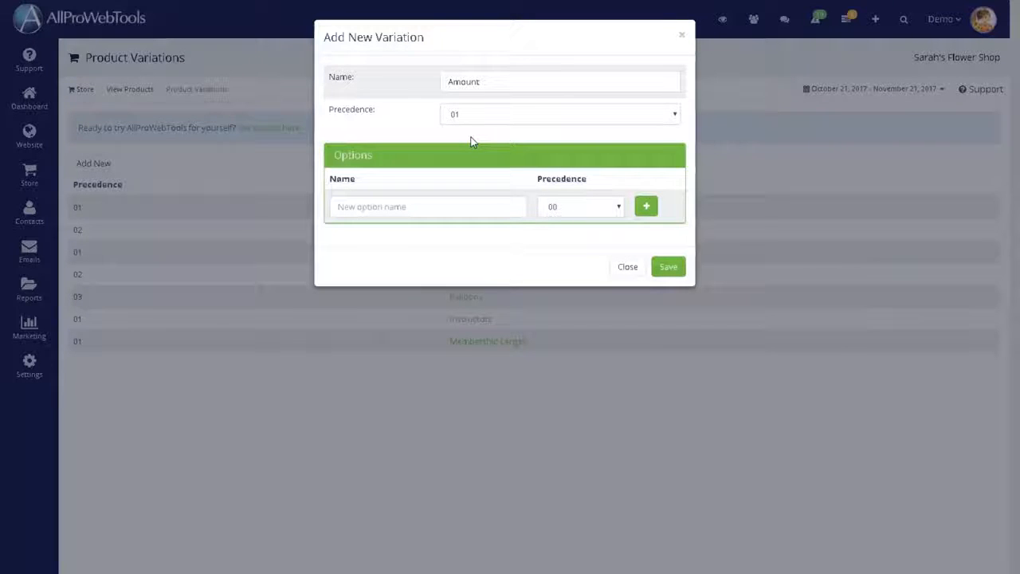
Add an option named Single with precedence 01 to the Amount variation.
{"action": "left_click", "coordinate": [388, 207]}
{"action": "type", "text": "Sin"}
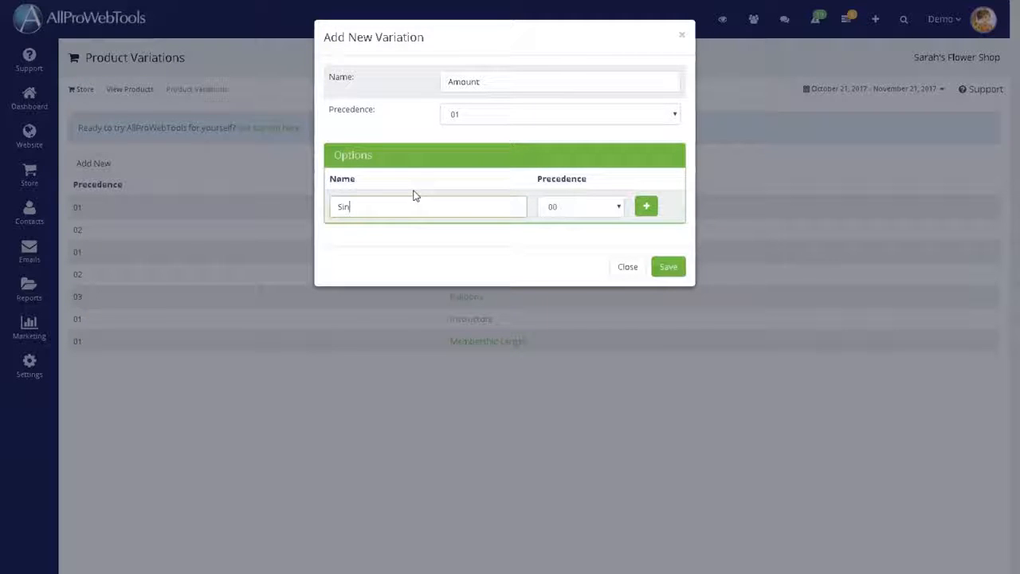
{"action": "type", "text": "gle"}
{"action": "left_click", "coordinate": [579, 209]}
{"action": "left_click", "coordinate": [573, 235]}
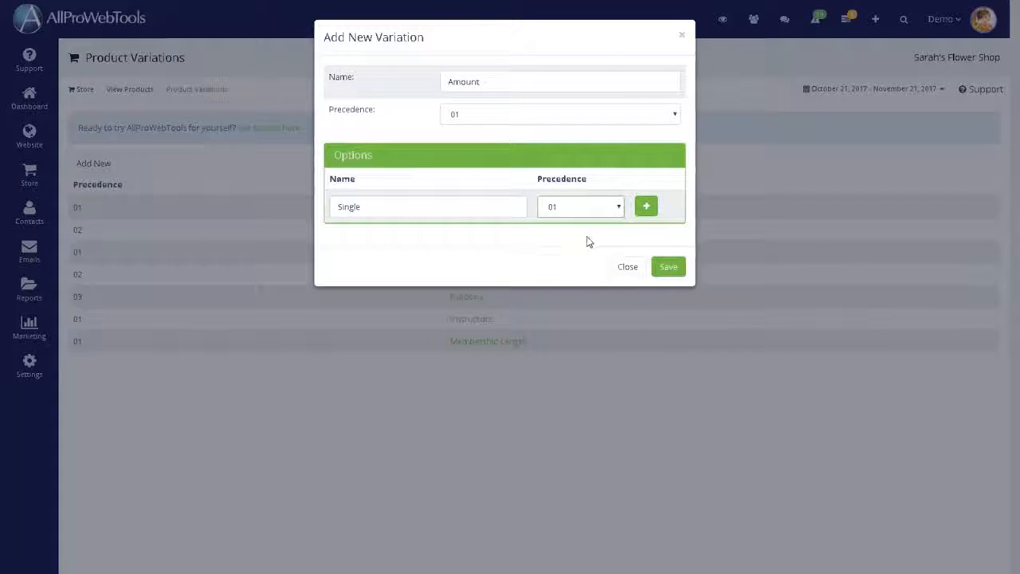
{"action": "left_click", "coordinate": [647, 209]}
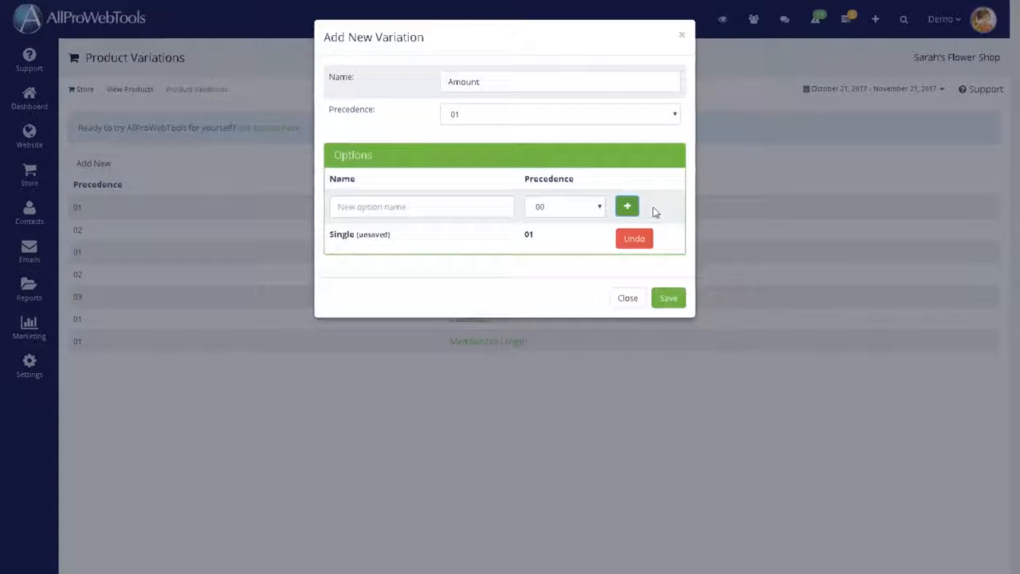
Add an option named Bouquet with precedence 02 to the Amount variation and save the variation.
{"action": "left_click", "coordinate": [388, 201]}
{"action": "type", "text": "Bouquet"}
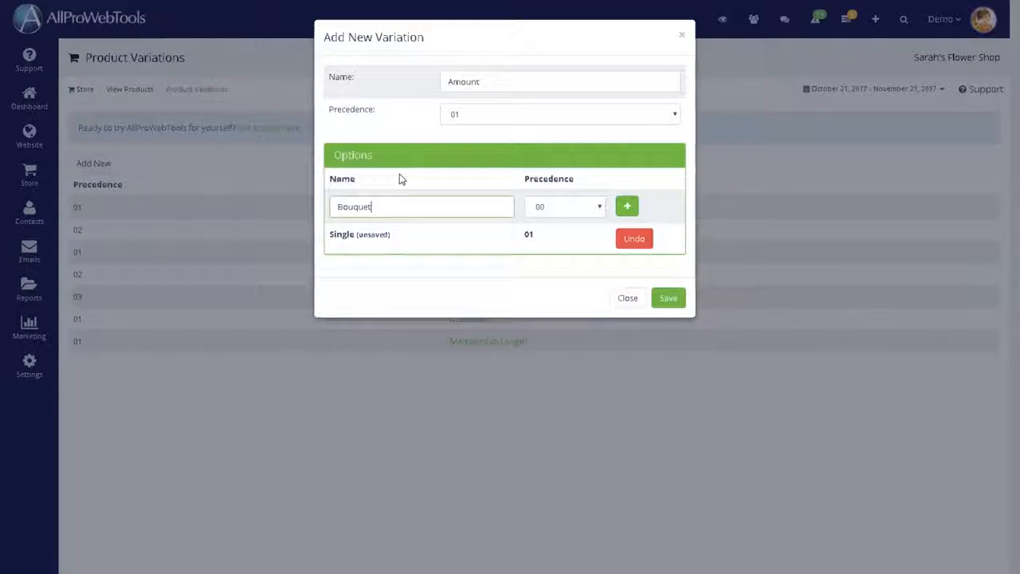
{"action": "left_click", "coordinate": [569, 206]}
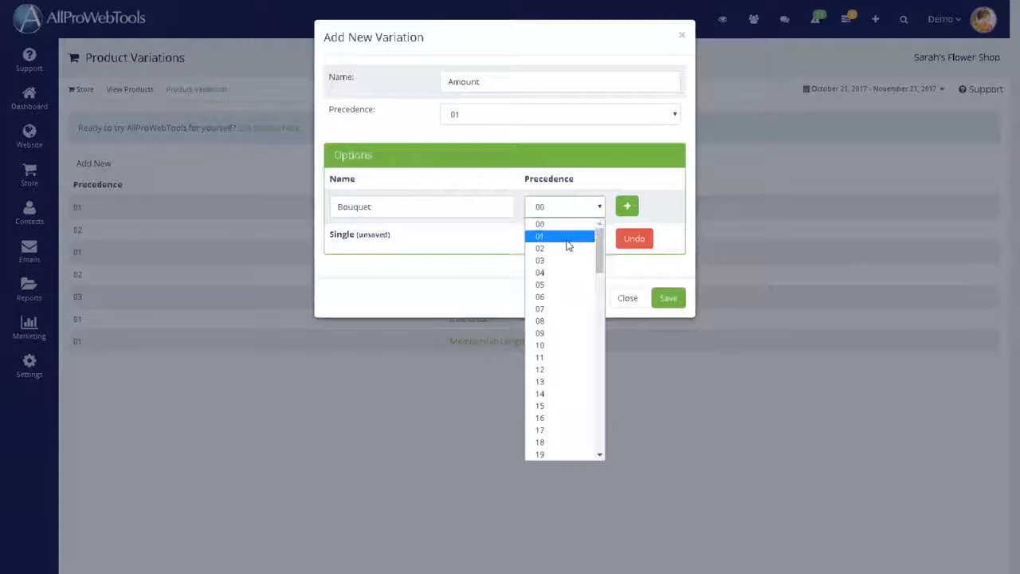
{"action": "left_click", "coordinate": [567, 248]}
{"action": "left_click", "coordinate": [629, 207]}
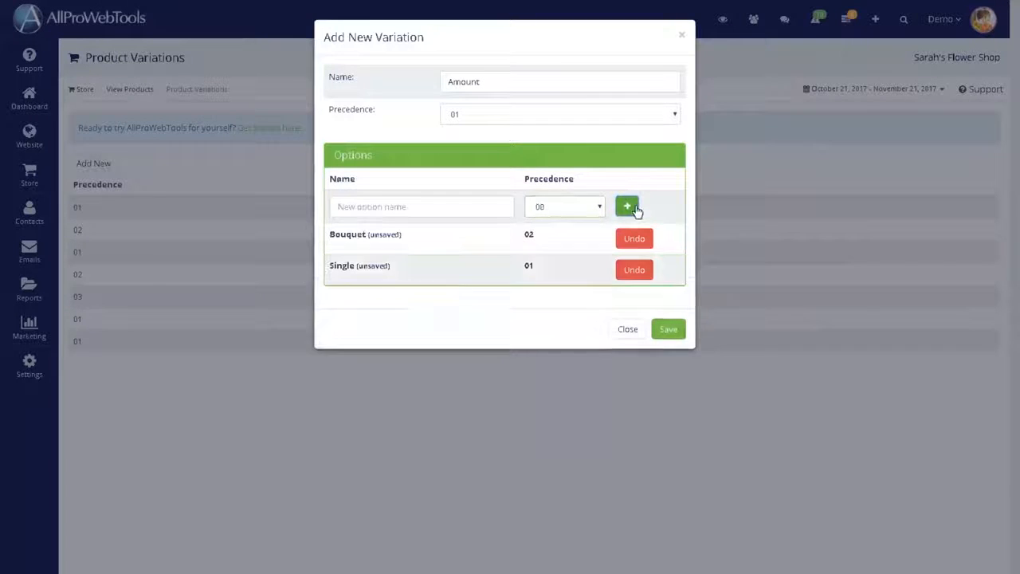
{"action": "left_click_drag", "start_coordinate": [325, 227], "coordinate": [409, 247]}
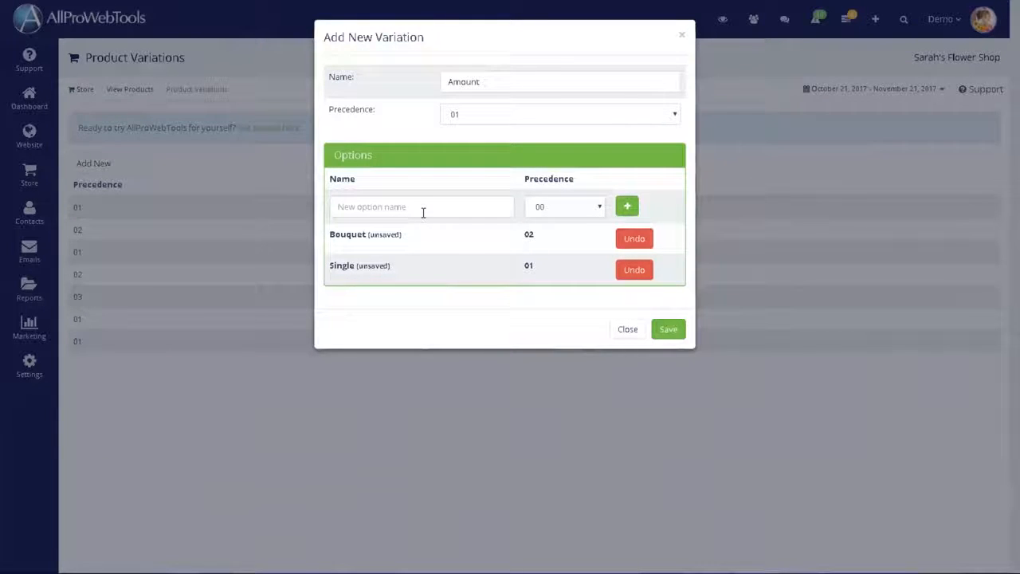
{"action": "left_click", "coordinate": [667, 329]}
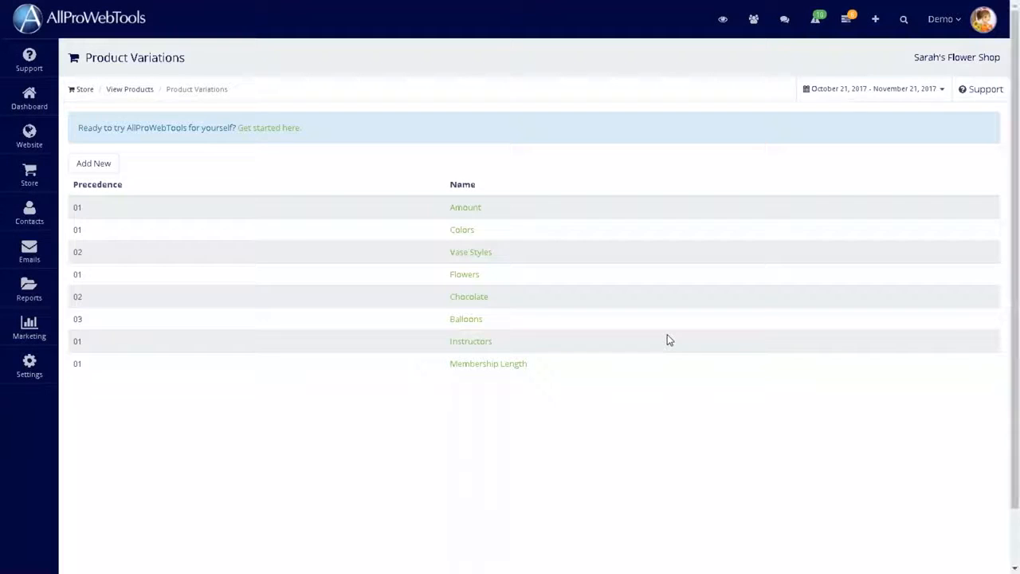
Return to the store's product list and reopen the variation settings of Easter Lilies.
{"action": "mouse_move", "coordinate": [27, 177]}
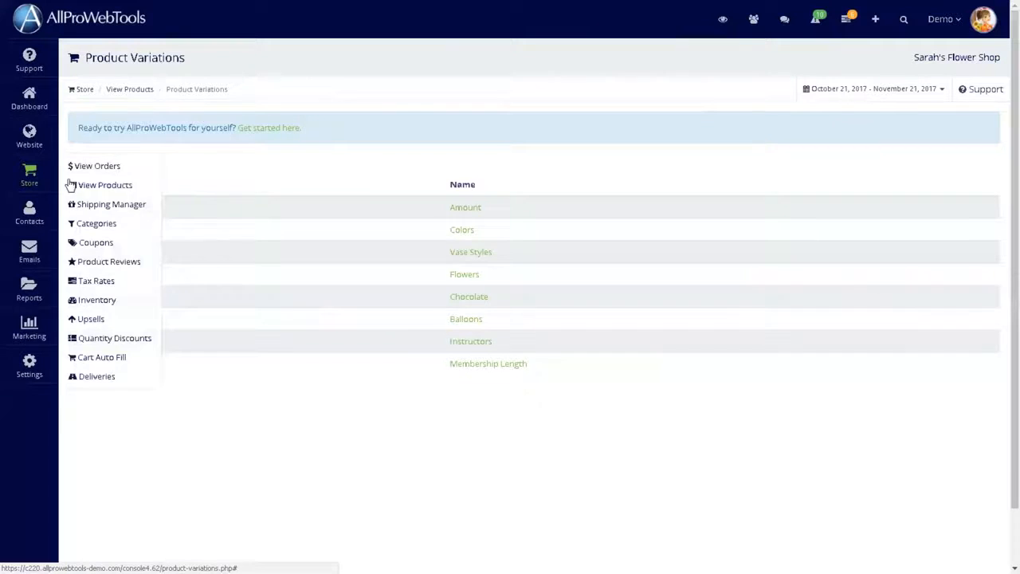
{"action": "left_click", "coordinate": [91, 185]}
{"action": "scroll", "coordinate": [108, 426], "scroll_direction": "down", "scroll_amount": 2}
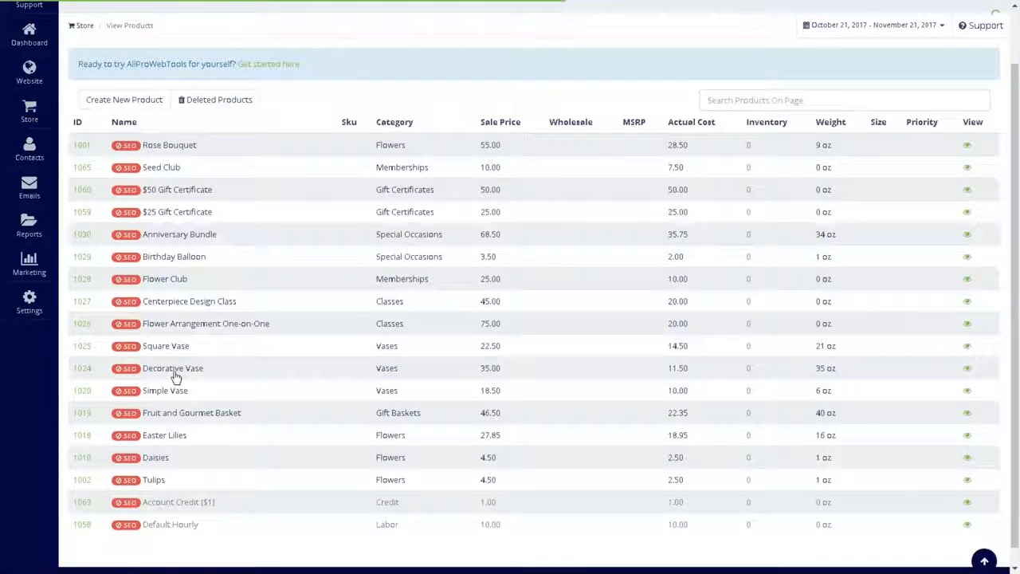
{"action": "left_click", "coordinate": [83, 417]}
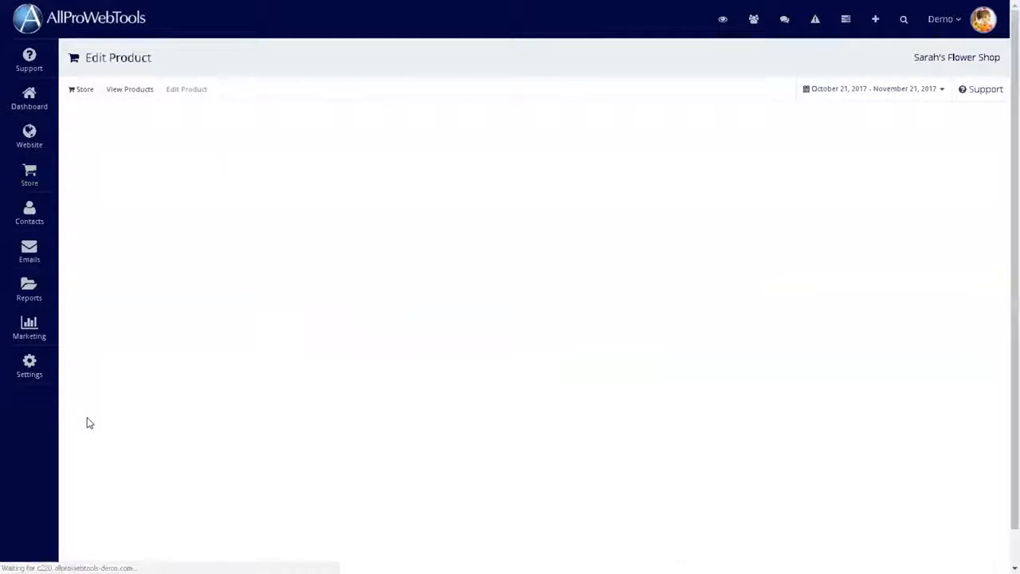
{"action": "left_click", "coordinate": [252, 224]}
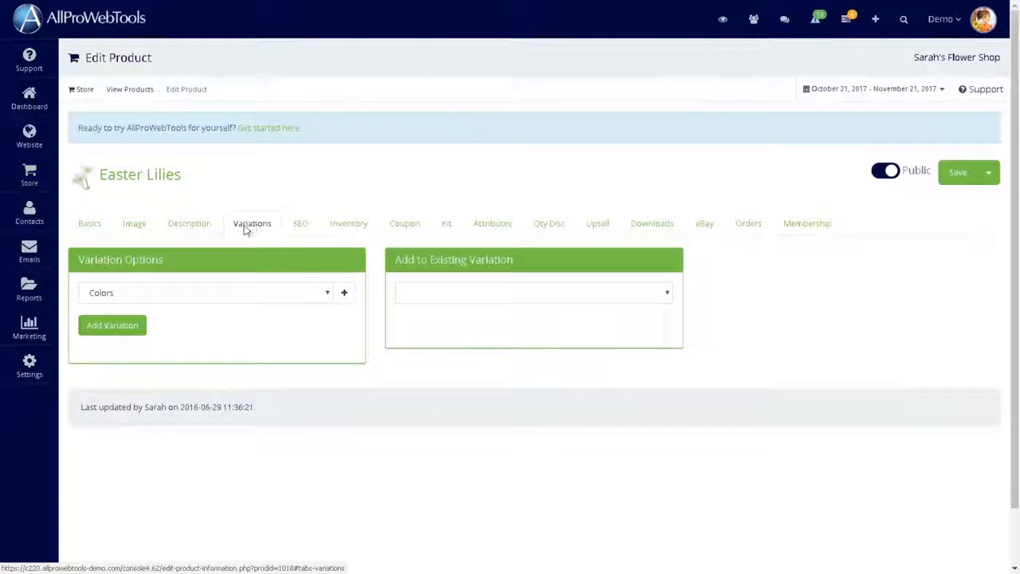
Add the Amount and Colors variations to the variation options of Easter Lilies.
{"action": "left_click", "coordinate": [235, 291]}
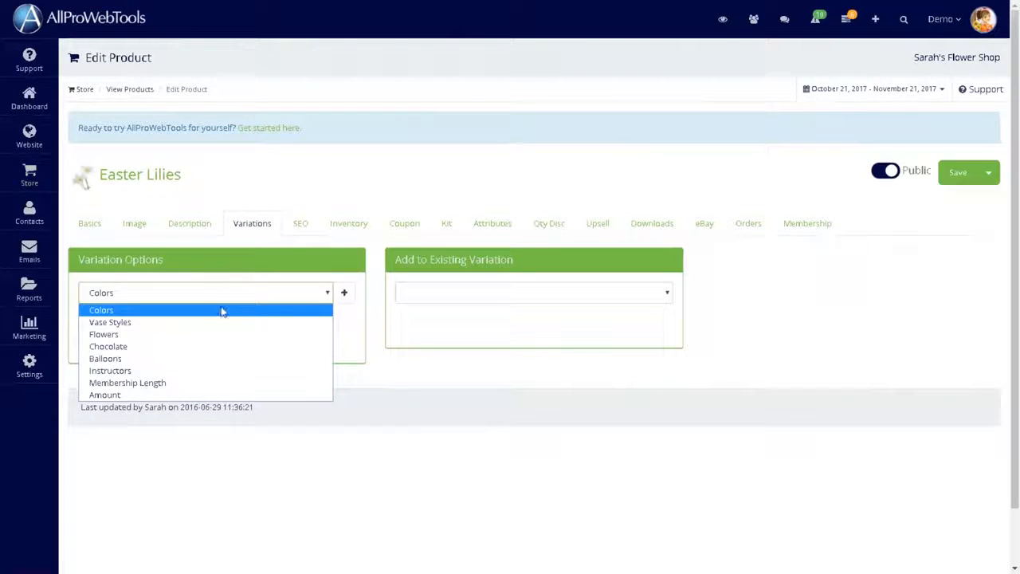
{"action": "left_click", "coordinate": [154, 394]}
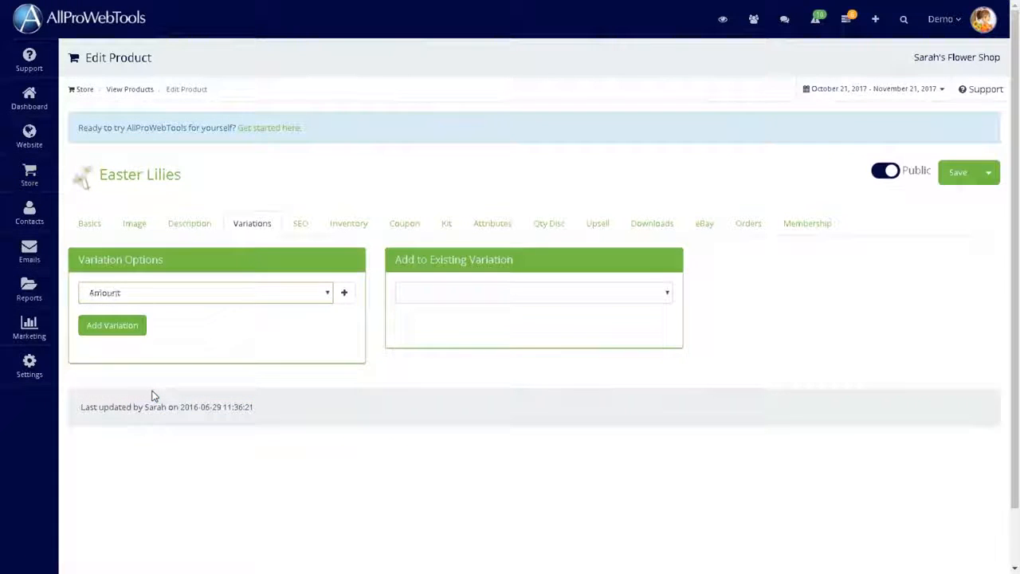
{"action": "left_click", "coordinate": [135, 328]}
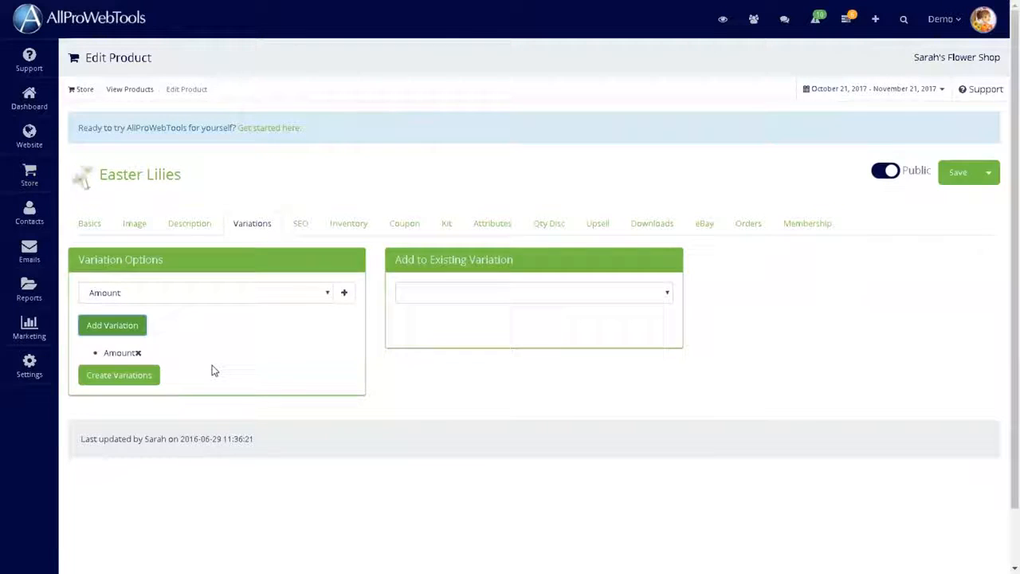
{"action": "left_click", "coordinate": [204, 298]}
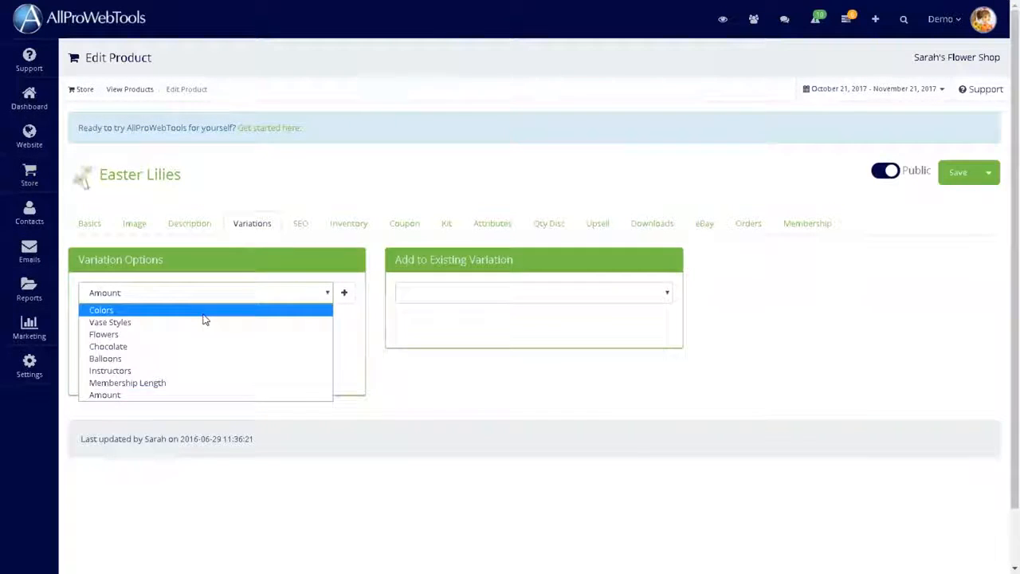
{"action": "key", "text": "Escape"}
{"action": "left_click", "coordinate": [137, 325]}
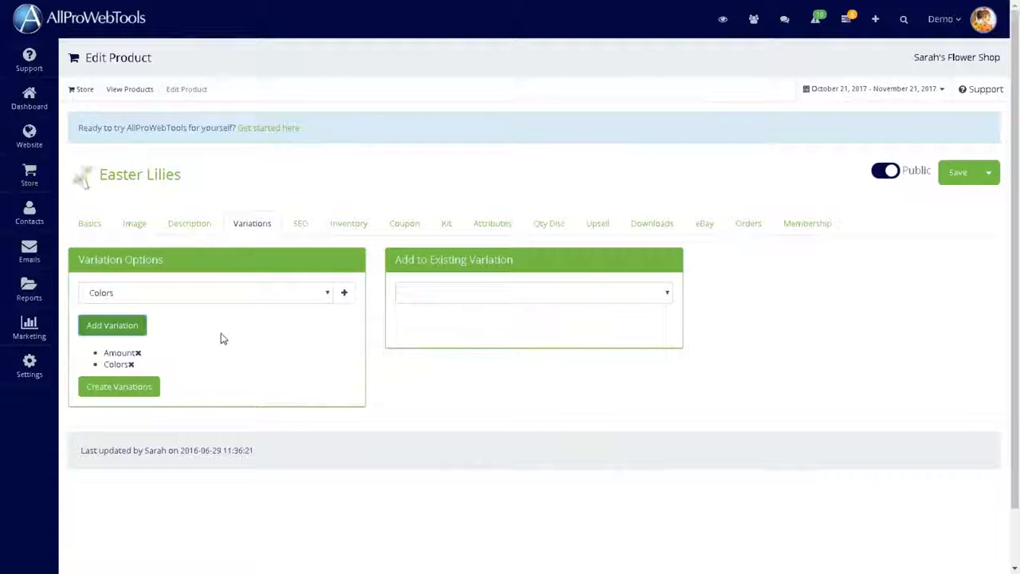
Remove Colors from the variation options of Easter Lilies and create the product variations from Amount alone.
{"action": "left_click", "coordinate": [131, 365]}
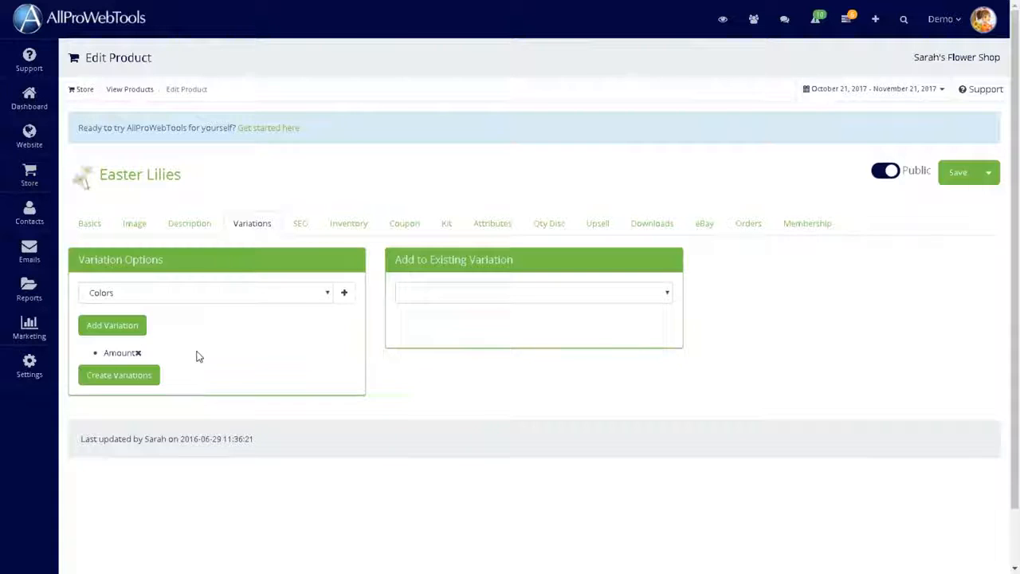
{"action": "left_click", "coordinate": [112, 376]}
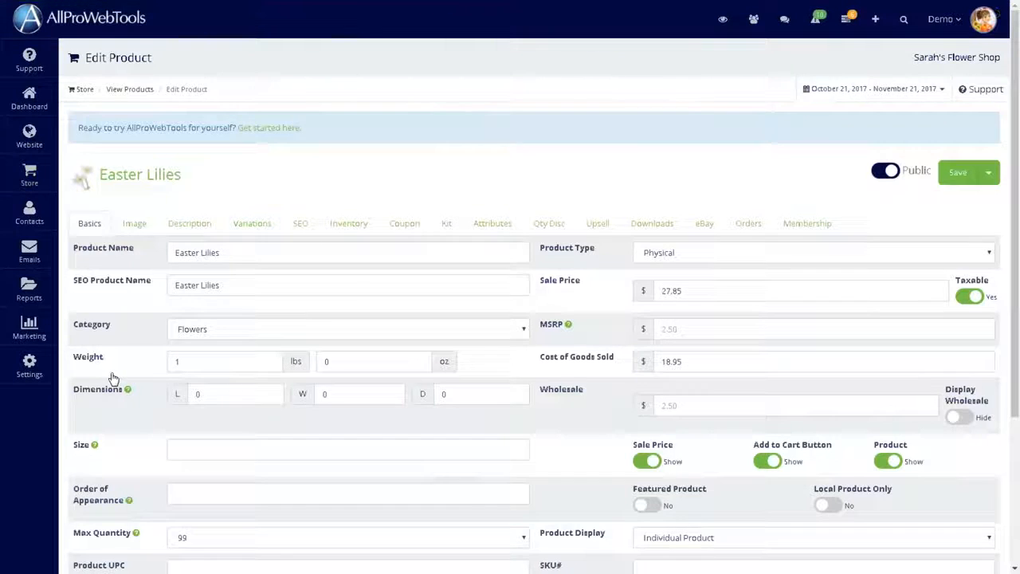
Set the sale price of the Easter Lilies Bouquet variation to 120.45 and save the product.
{"action": "left_click", "coordinate": [252, 224]}
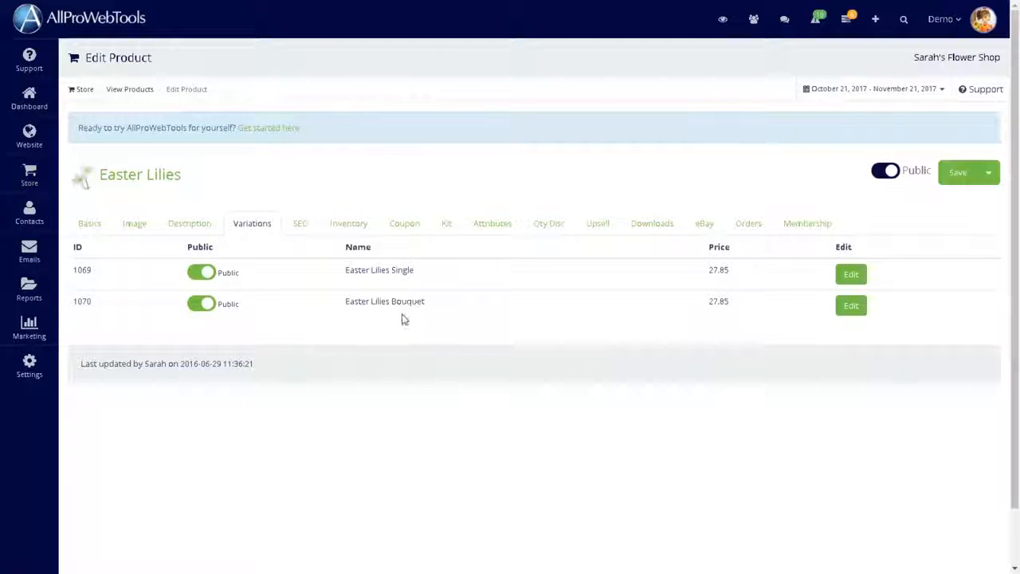
{"action": "left_click", "coordinate": [853, 310]}
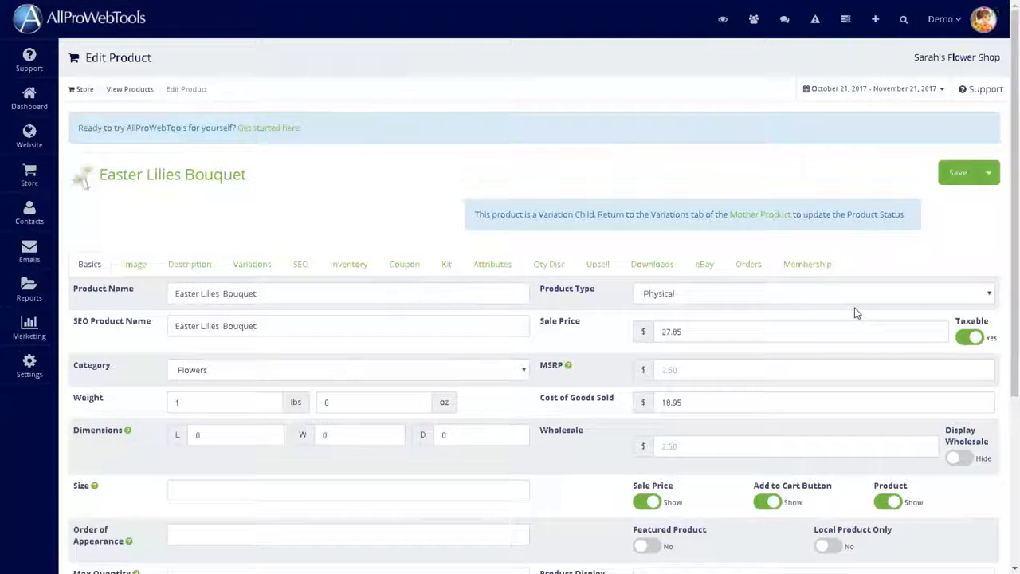
{"action": "left_click", "coordinate": [702, 333]}
{"action": "double_click", "coordinate": [701, 333]}
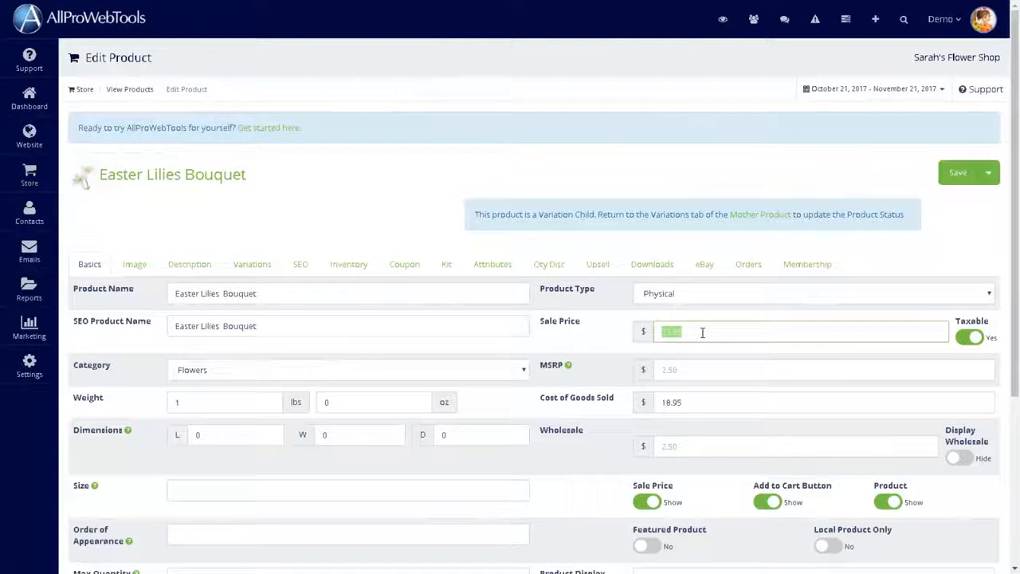
{"action": "type", "text": "120.45"}
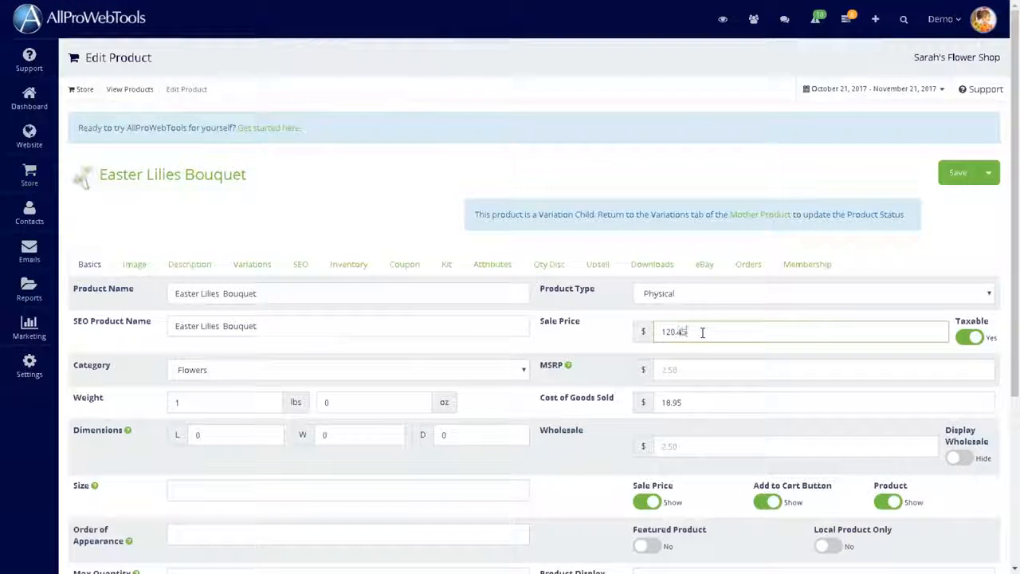
{"action": "left_click", "coordinate": [949, 182]}
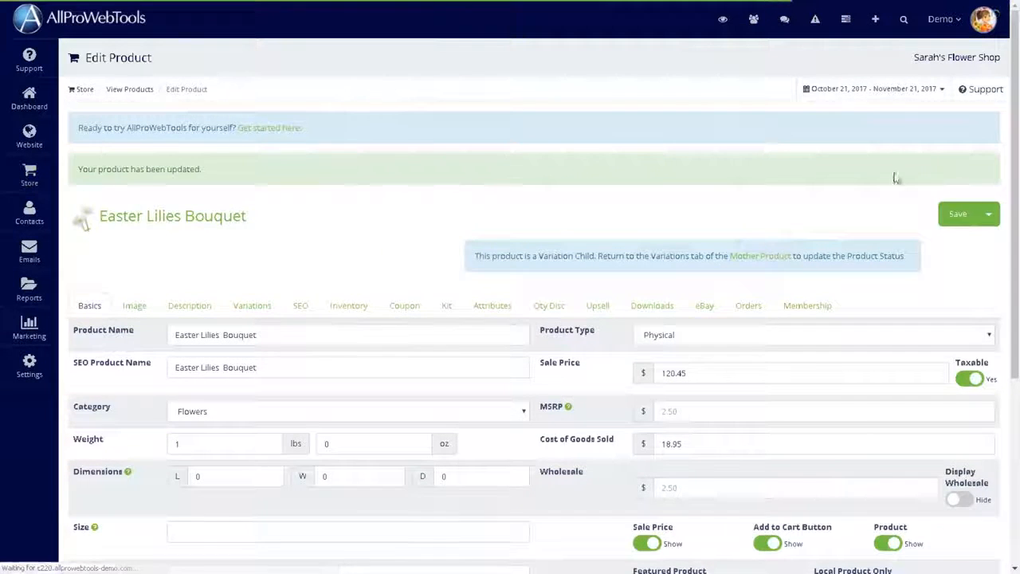
View the Easter Lilies Bouquet page on the storefront and compare the price and image of the Single and Bouquet amounts.
{"action": "left_click", "coordinate": [149, 221]}
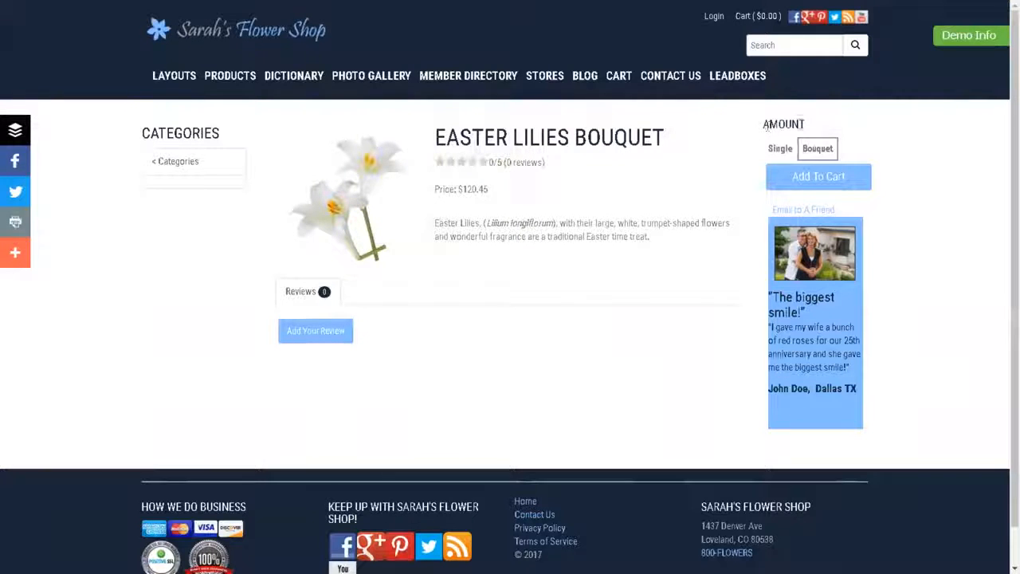
{"action": "left_click", "coordinate": [781, 150]}
{"action": "left_click", "coordinate": [818, 152]}
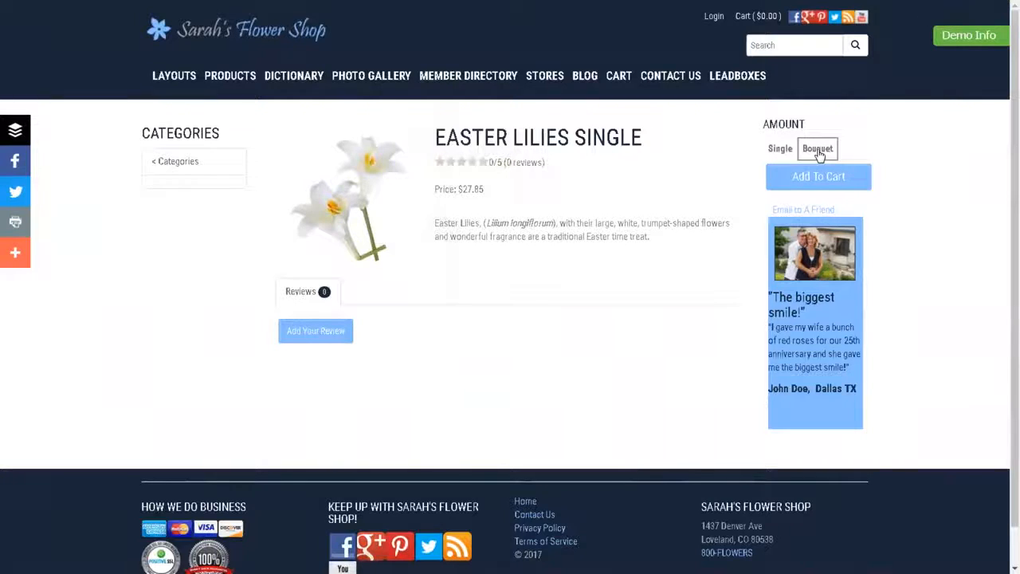
{"action": "left_click_drag", "start_coordinate": [452, 181], "coordinate": [504, 198]}
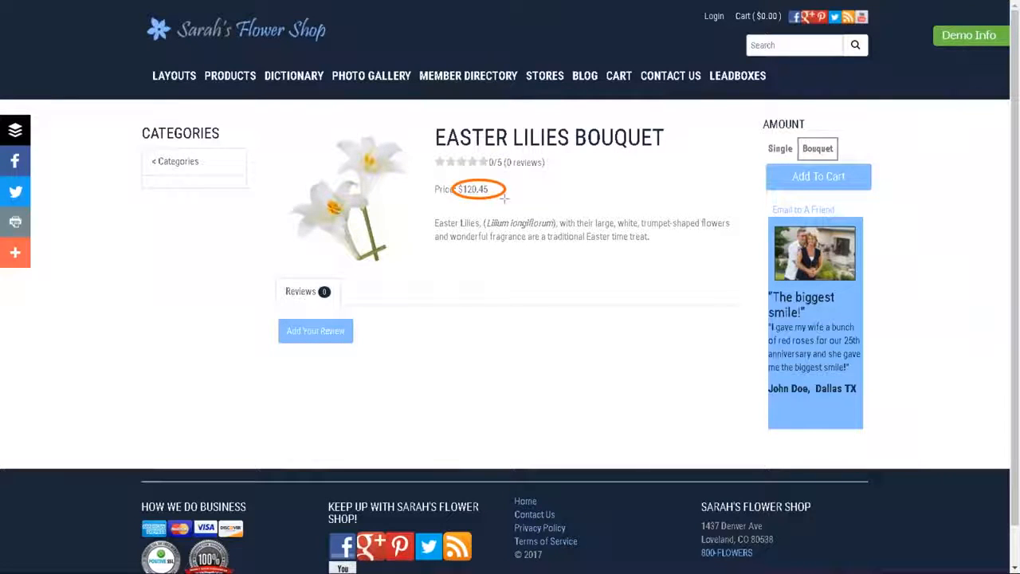
{"action": "left_click", "coordinate": [773, 151]}
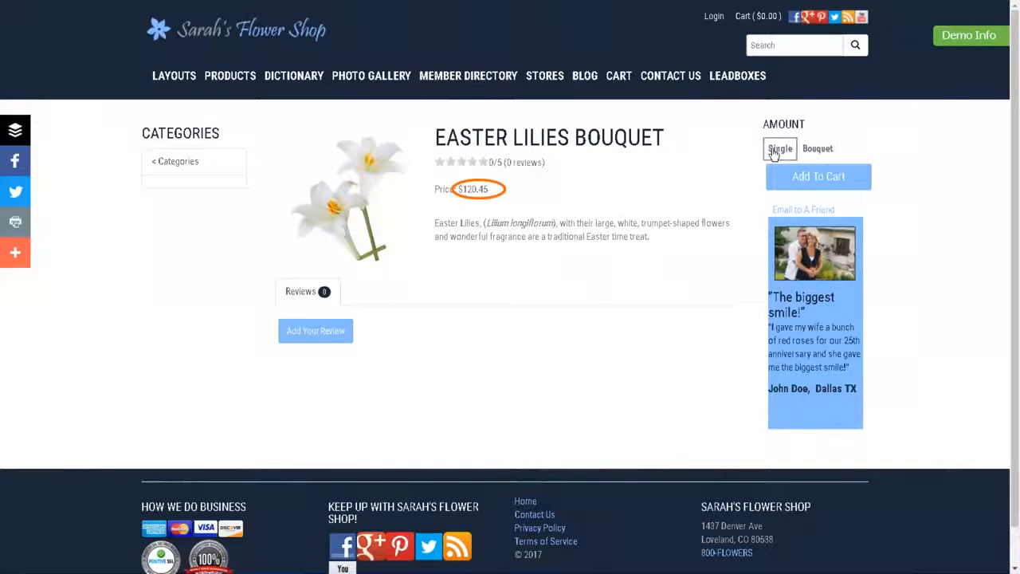
{"action": "left_click_drag", "start_coordinate": [265, 128], "coordinate": [413, 278]}
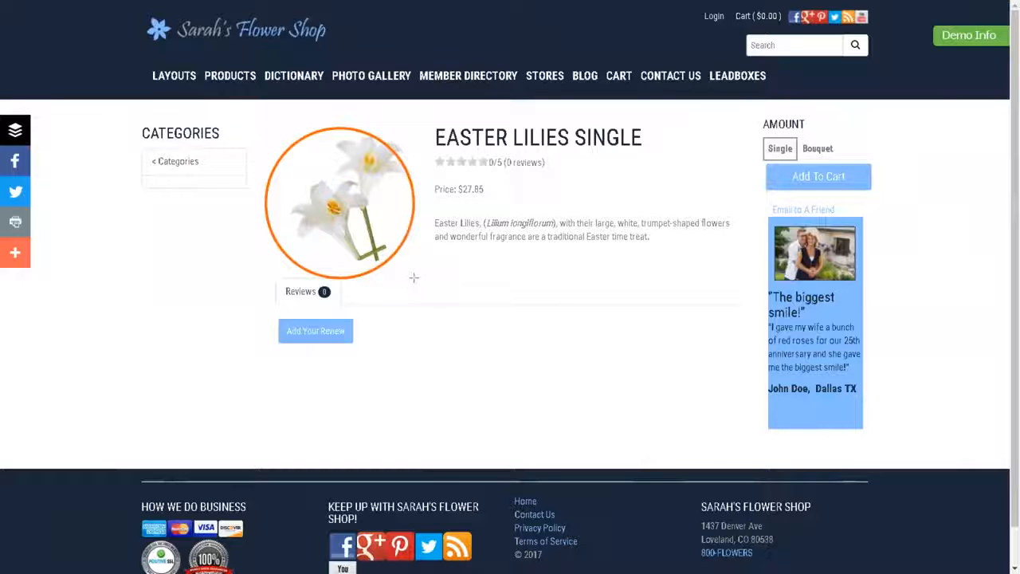
{"action": "key", "text": "Escape"}
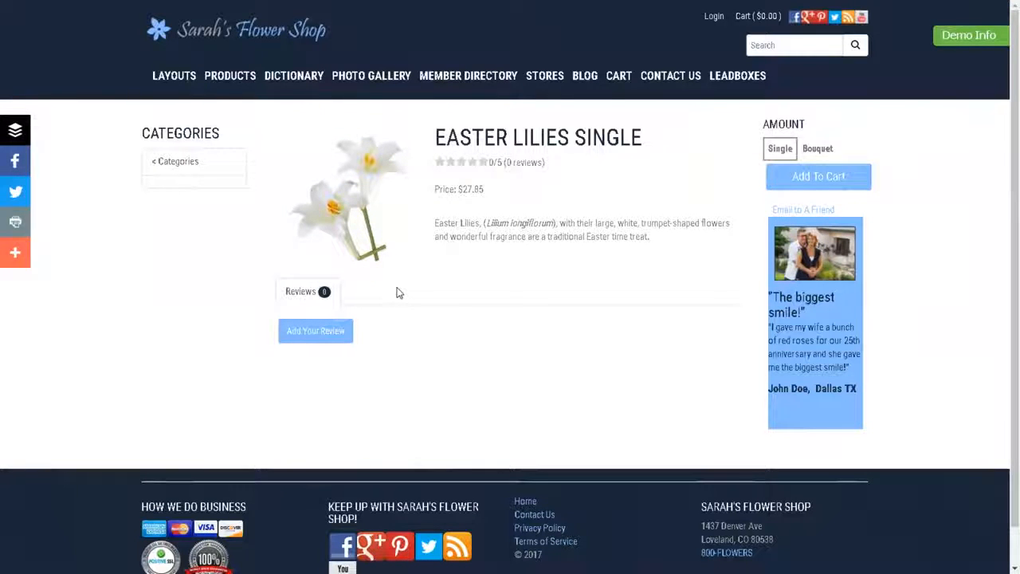
Choose the Bouquet amount of Easter Lilies on the storefront and add it to the shopping cart.
{"action": "left_click", "coordinate": [816, 152]}
{"action": "left_click", "coordinate": [827, 186]}
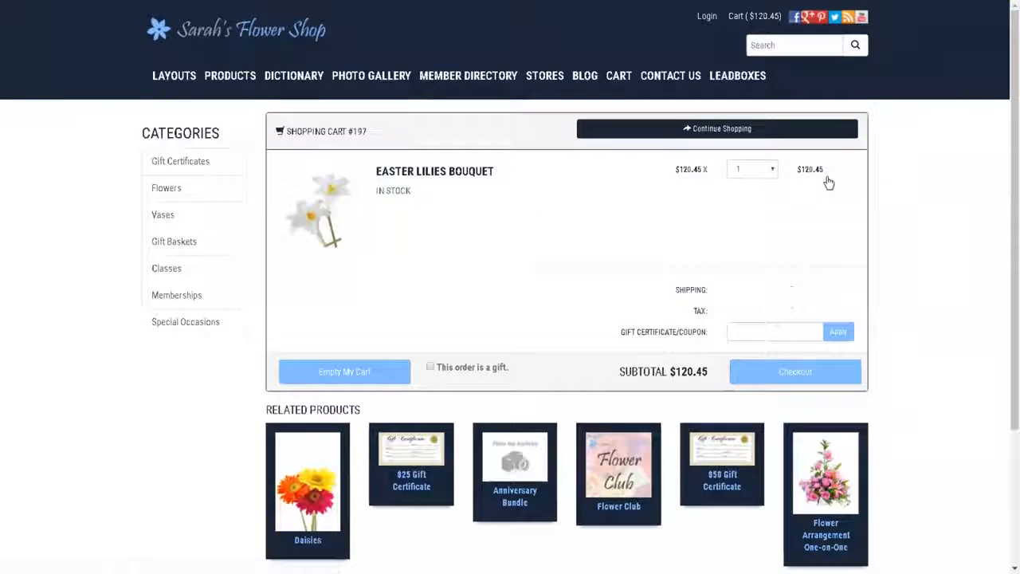